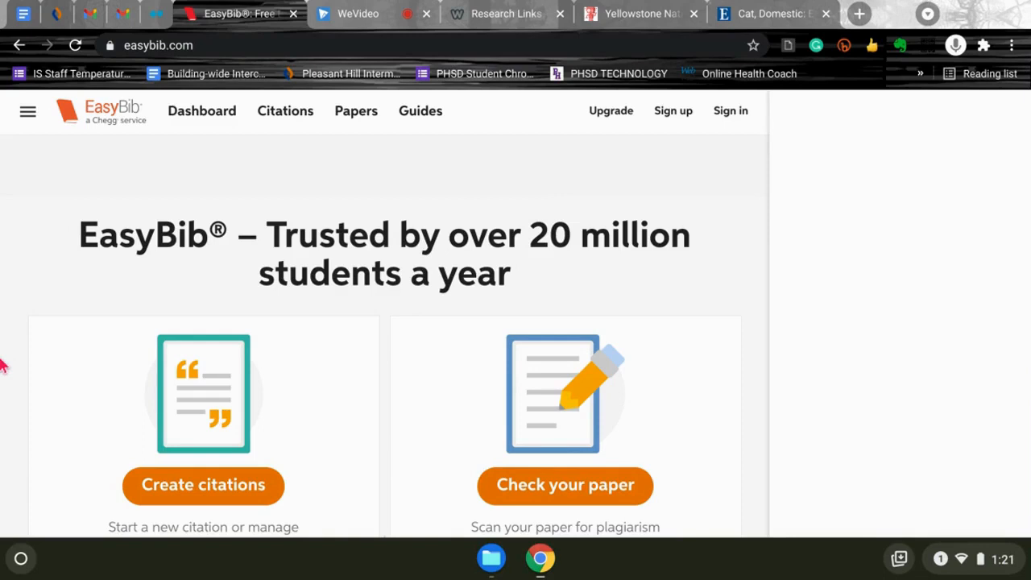
Look over the EasyBib home page, including its writing-error tools and the comparison of account plans
scroll(3, 364, down, 1)
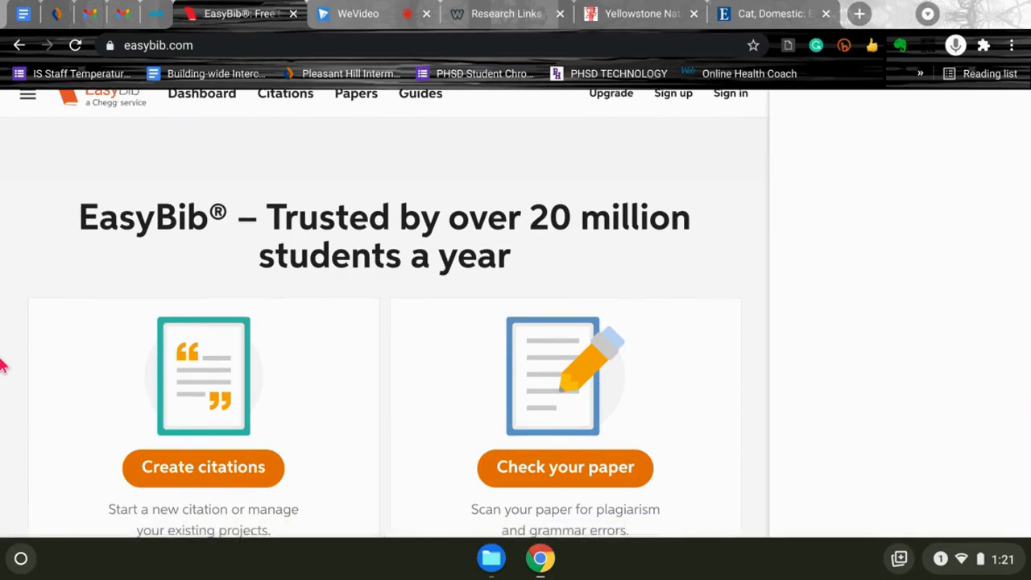
scroll(3, 364, up, 1)
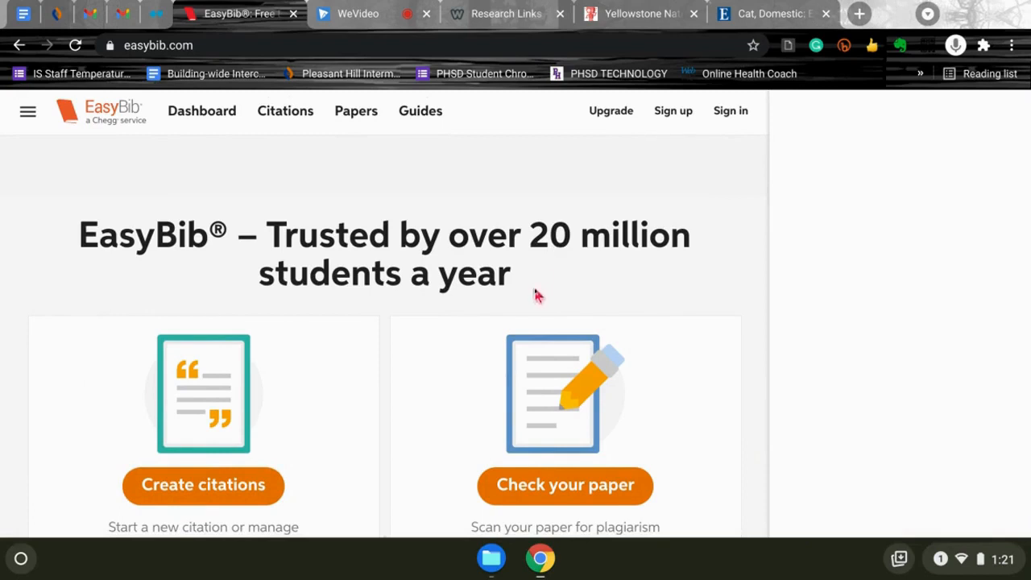
scroll(617, 459, down, 2)
scroll(617, 459, down, 3)
scroll(617, 459, down, 4)
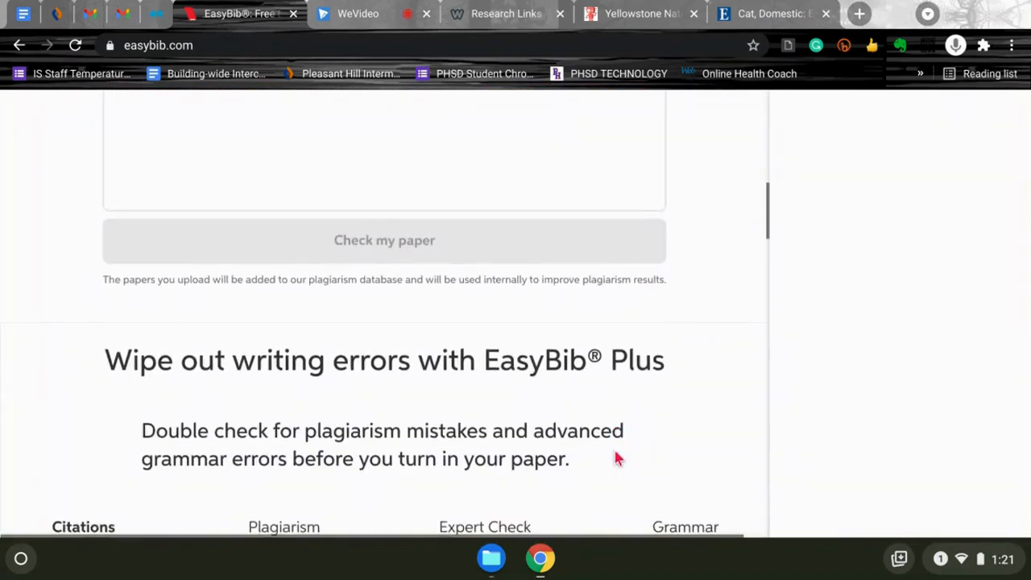
scroll(618, 458, down, 2)
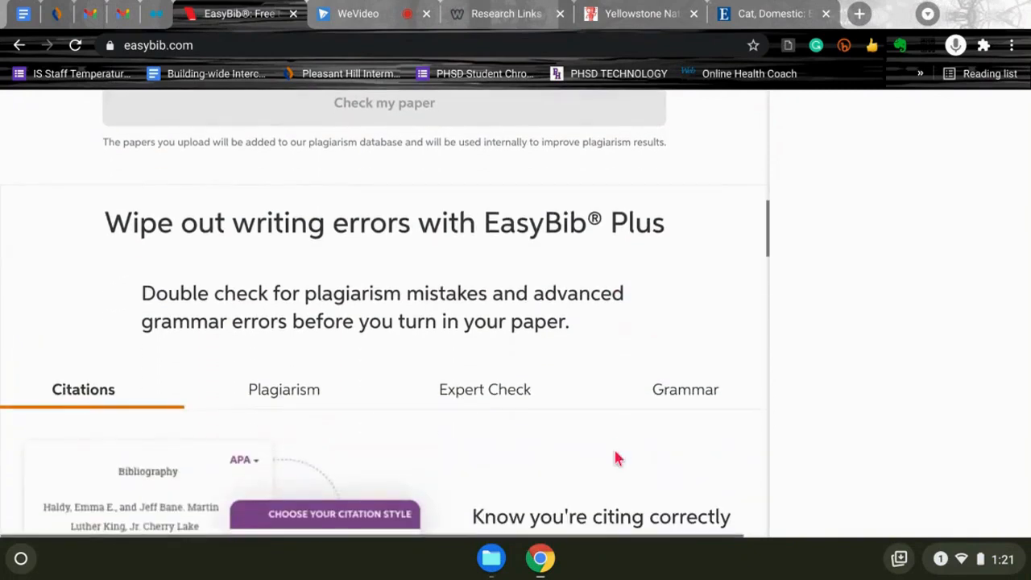
scroll(617, 458, down, 6)
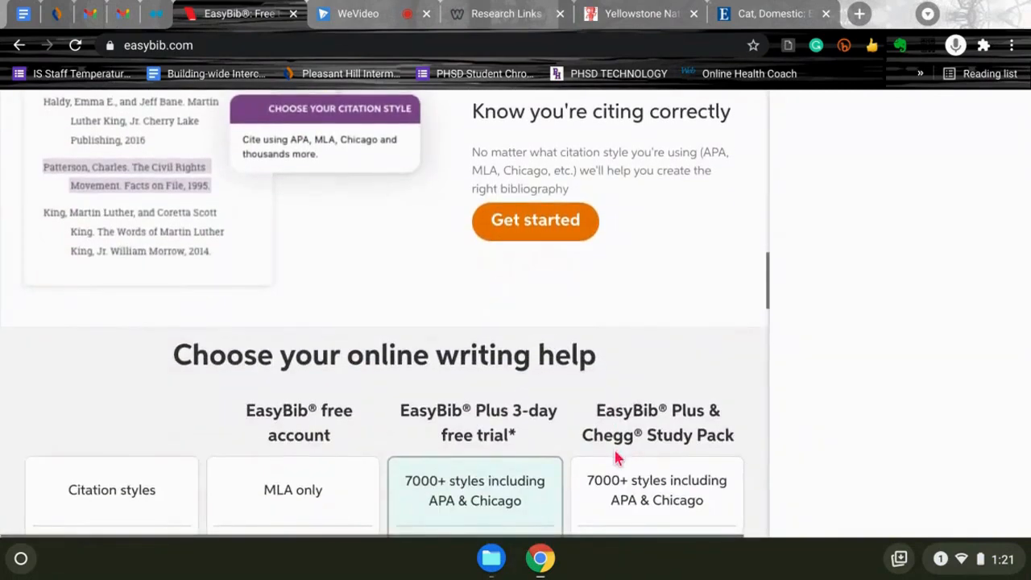
scroll(617, 458, up, 15)
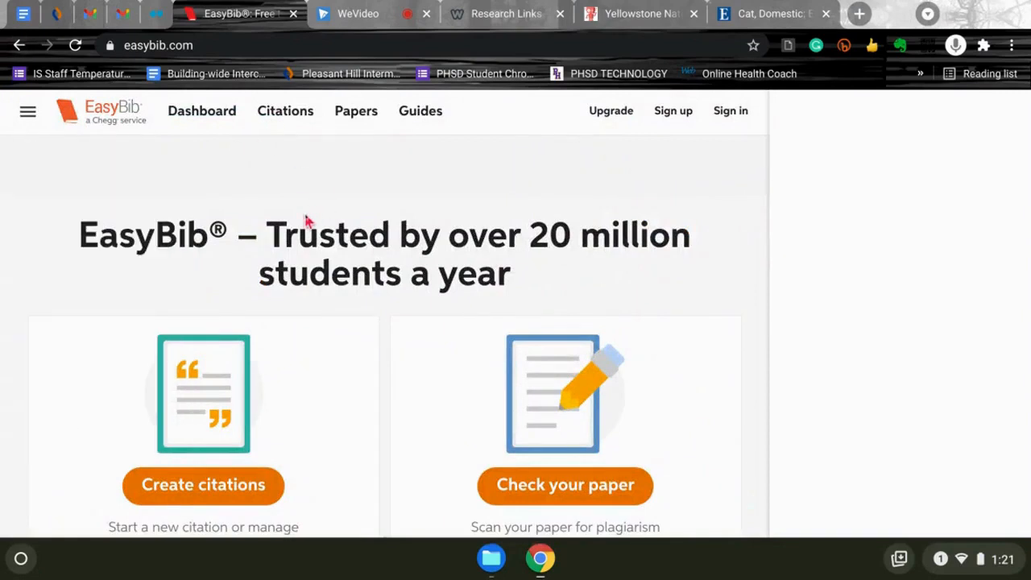
Start creating a new citation and look through the list of additional source types
scroll(2, 230, down, 2)
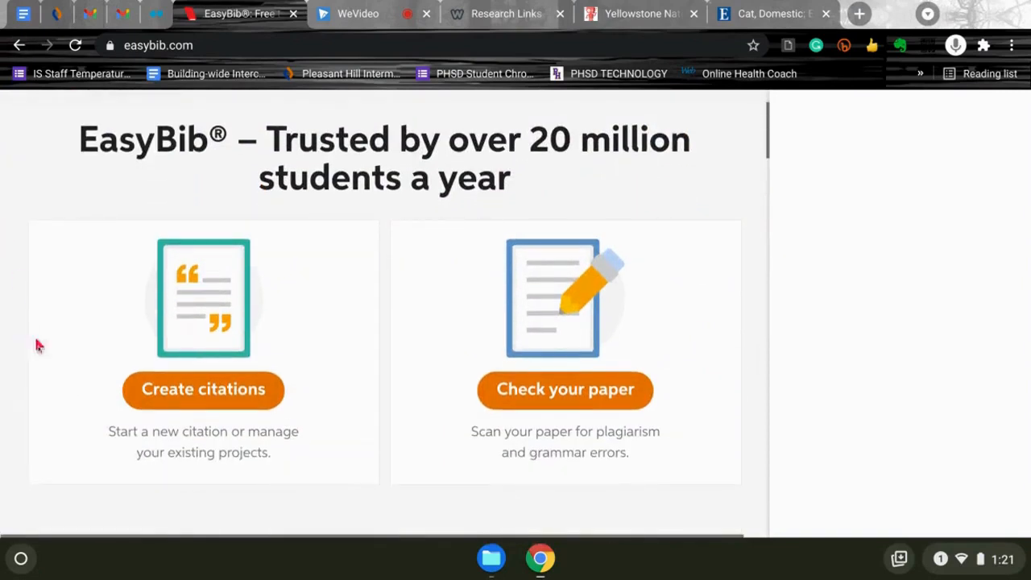
click(176, 392)
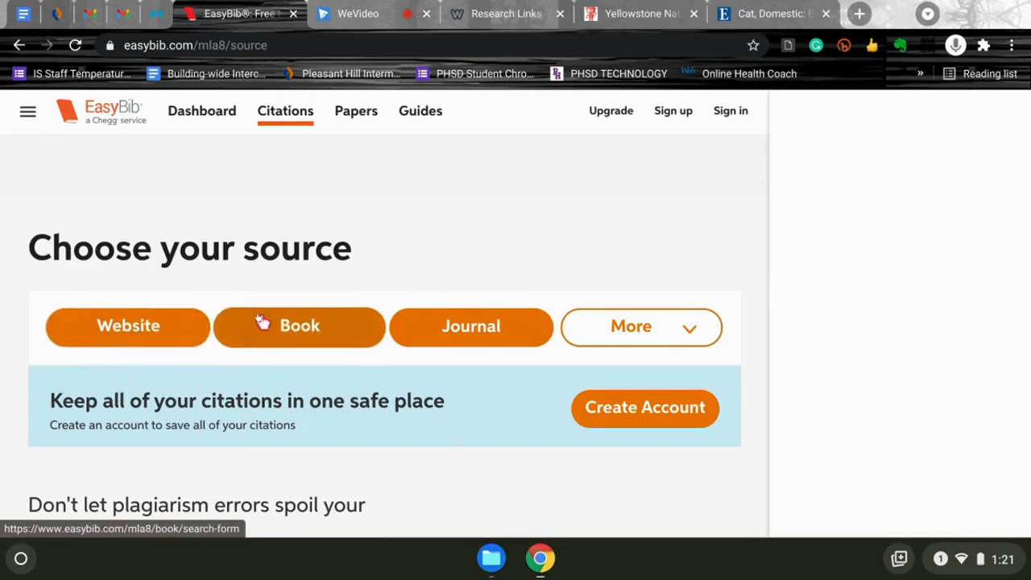
click(641, 344)
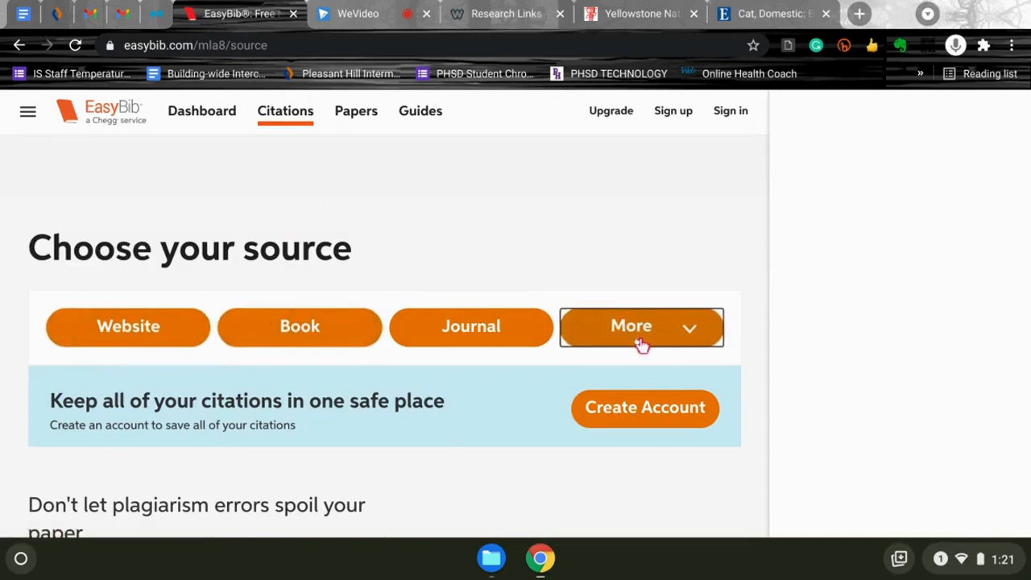
scroll(642, 345, down, 3)
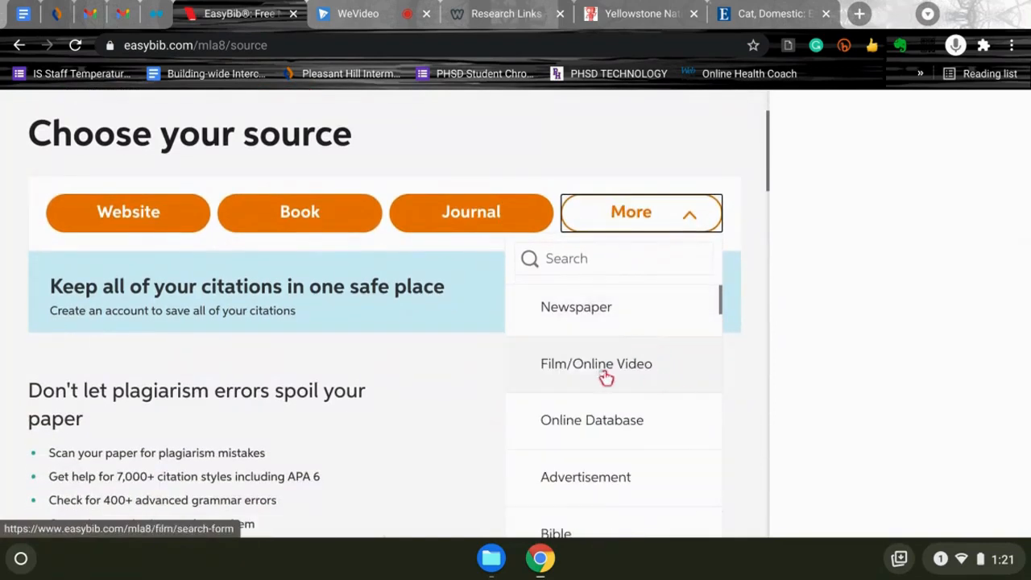
scroll(605, 376, down, 2)
scroll(605, 376, down, 6)
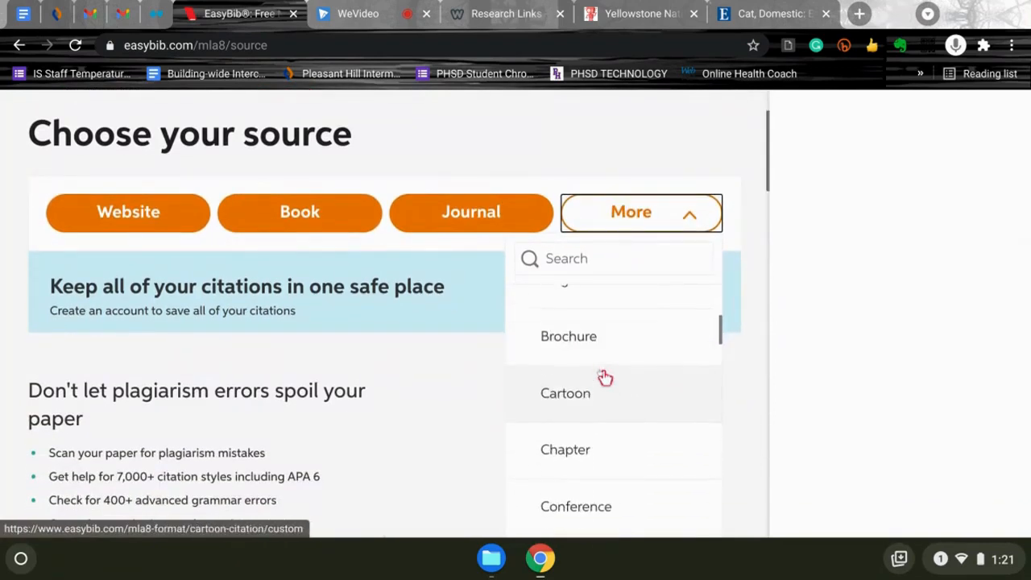
scroll(605, 376, down, 8)
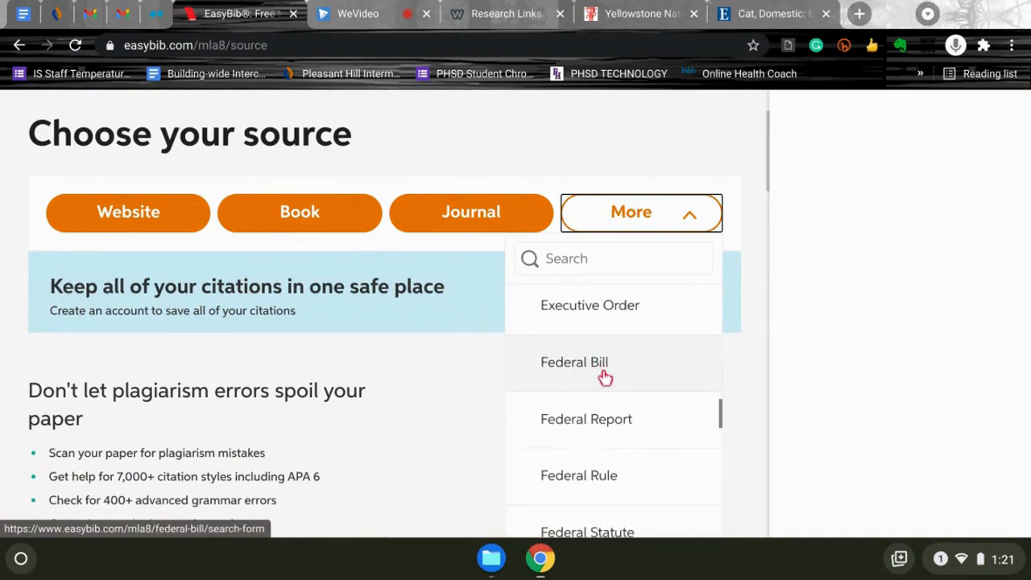
scroll(605, 377, up, 4)
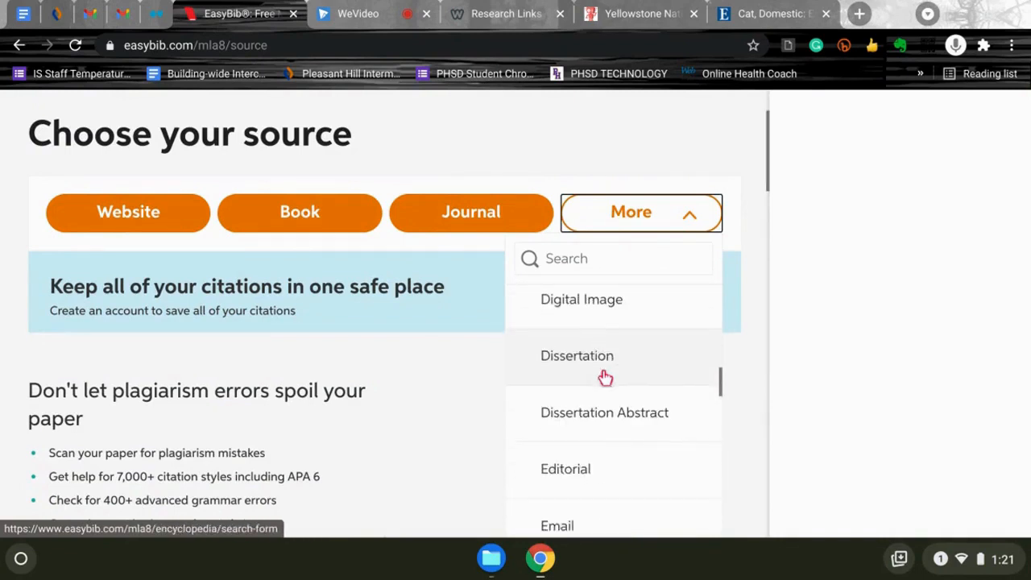
click(32, 236)
Choose Website as the source to cite and copy the web address of Kiddle's Yellowstone National Park article
click(86, 212)
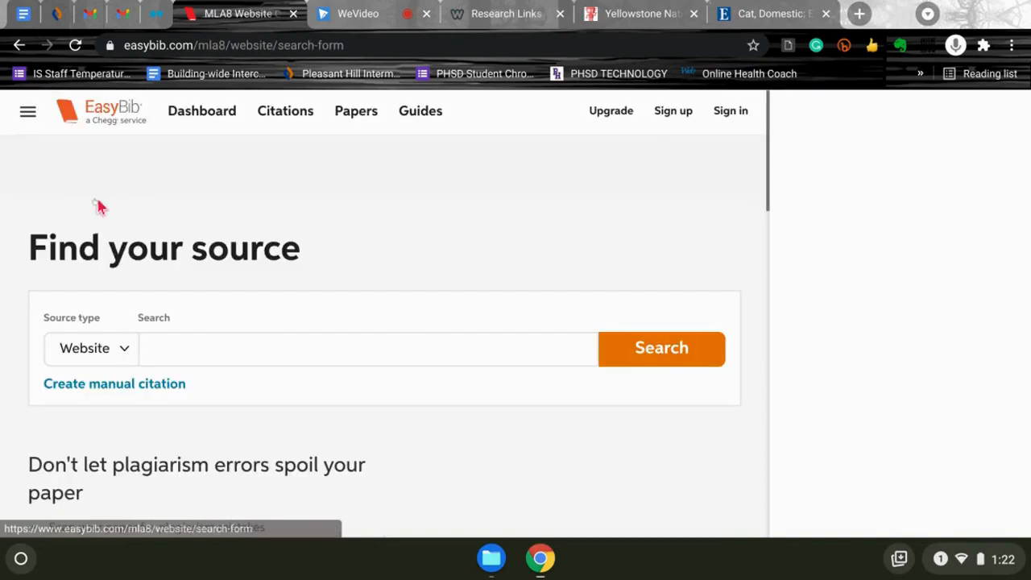
click(194, 360)
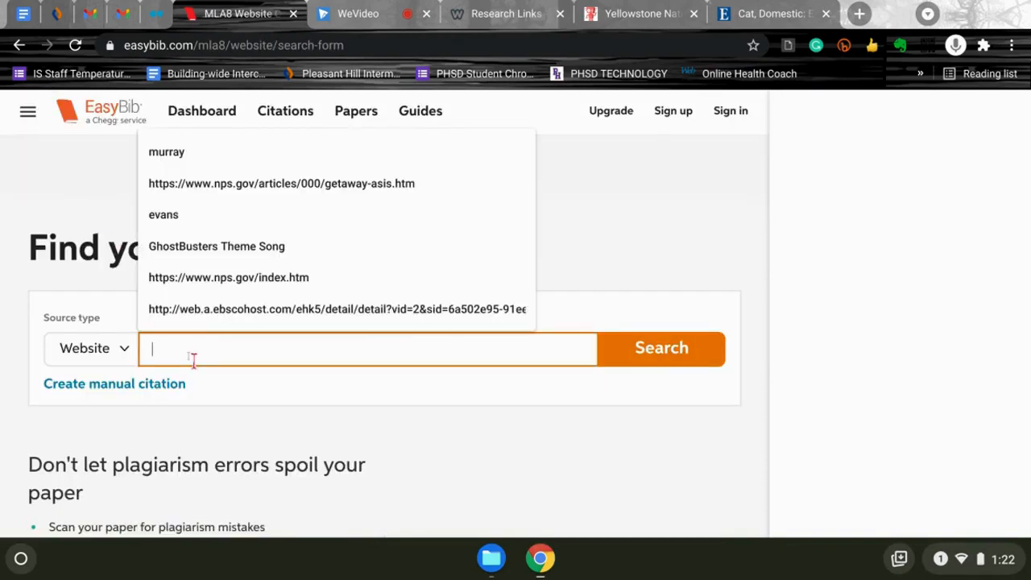
click(653, 15)
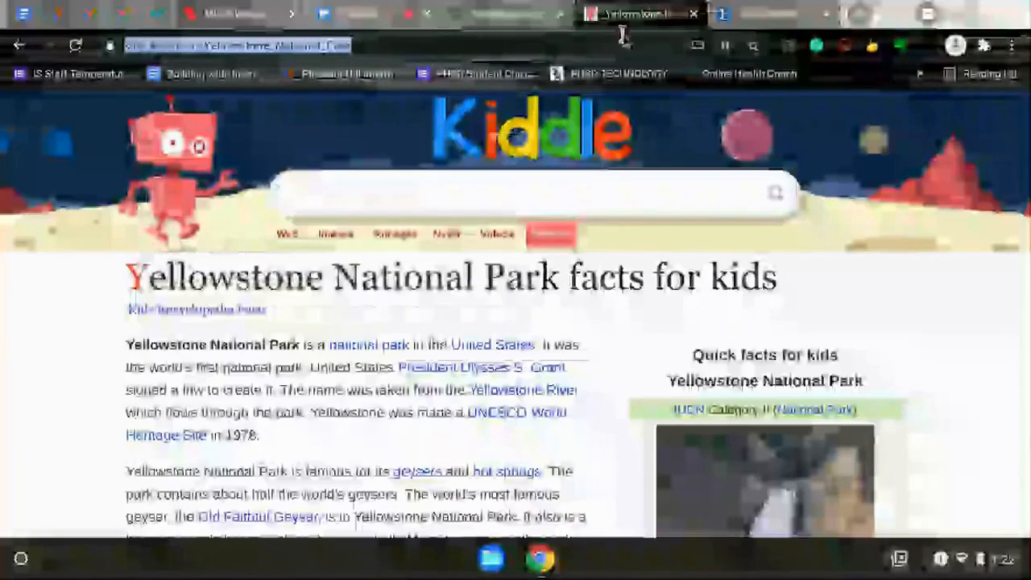
scroll(351, 339, down, 1)
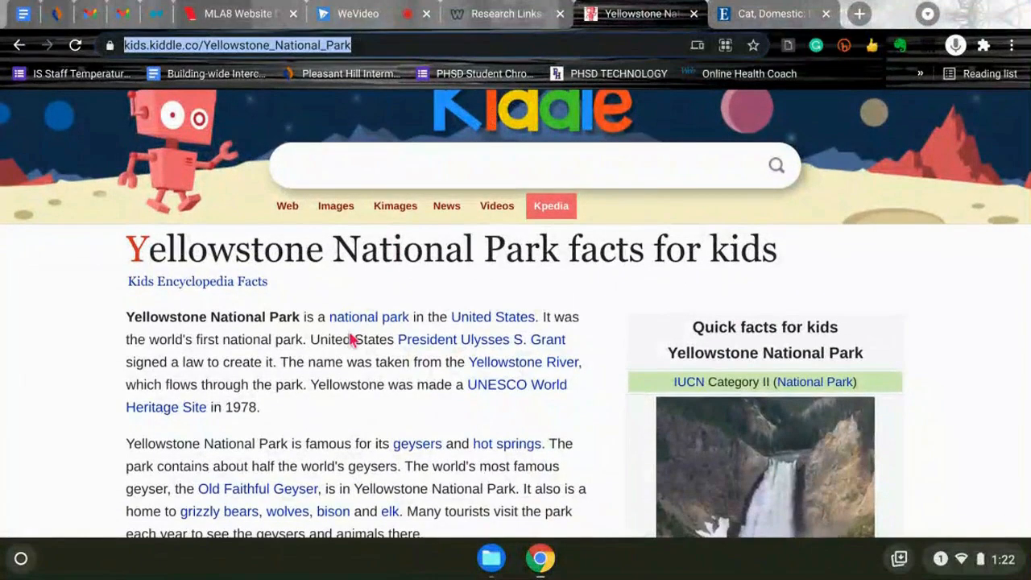
click(377, 49)
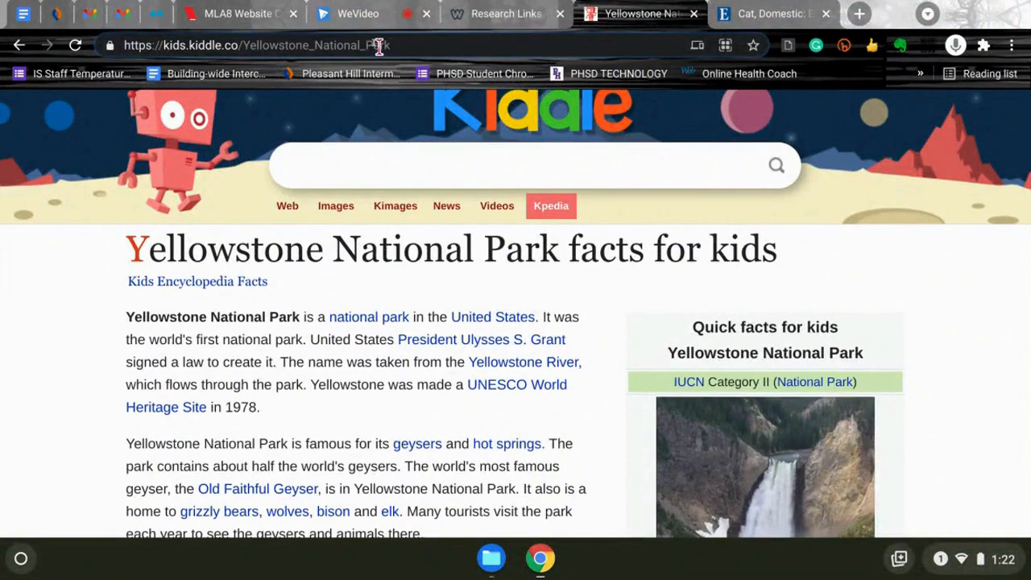
triple_click(379, 46)
key(ctrl+c)
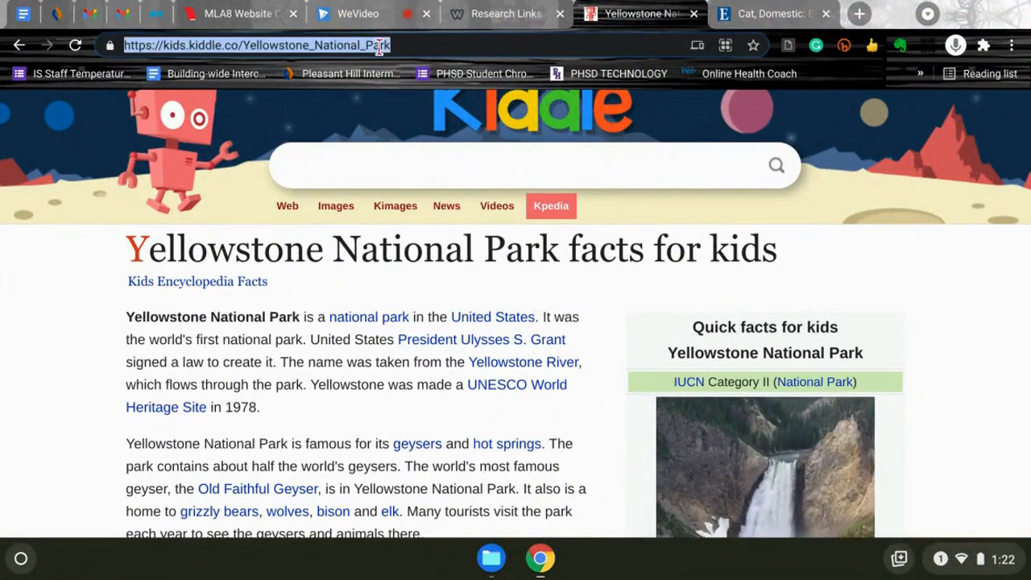
click(260, 15)
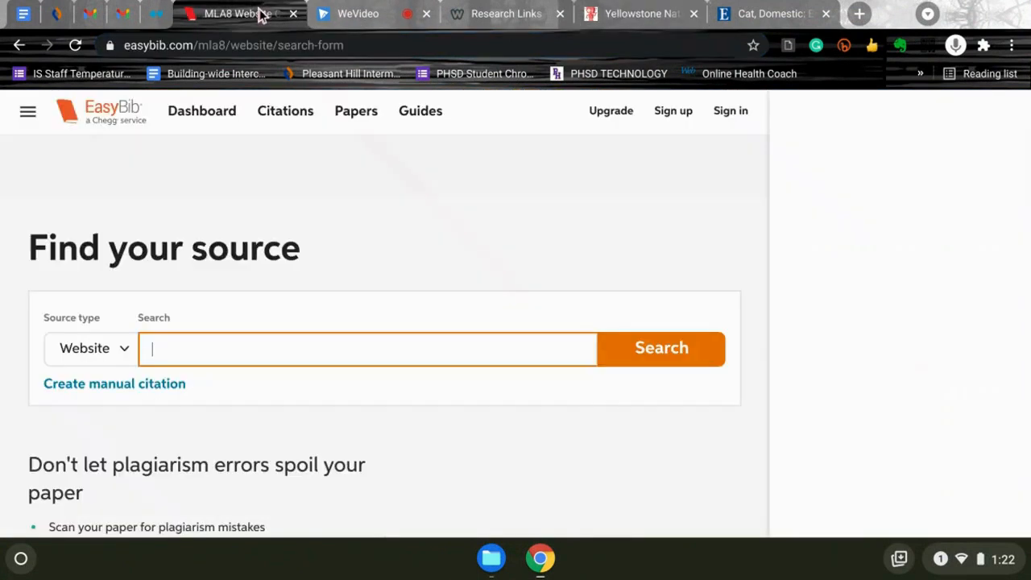
click(191, 348)
key(ctrl+v)
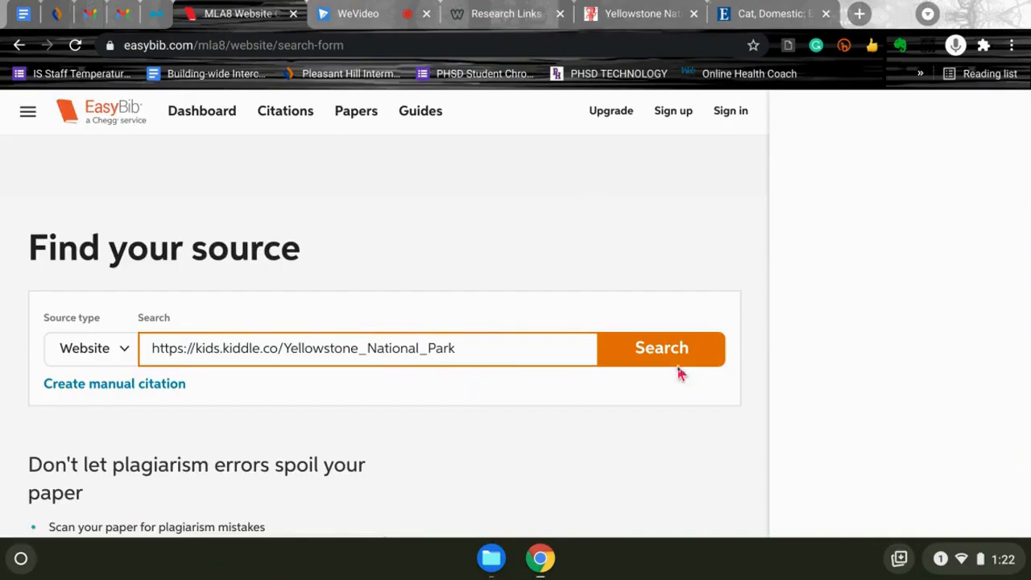
click(681, 356)
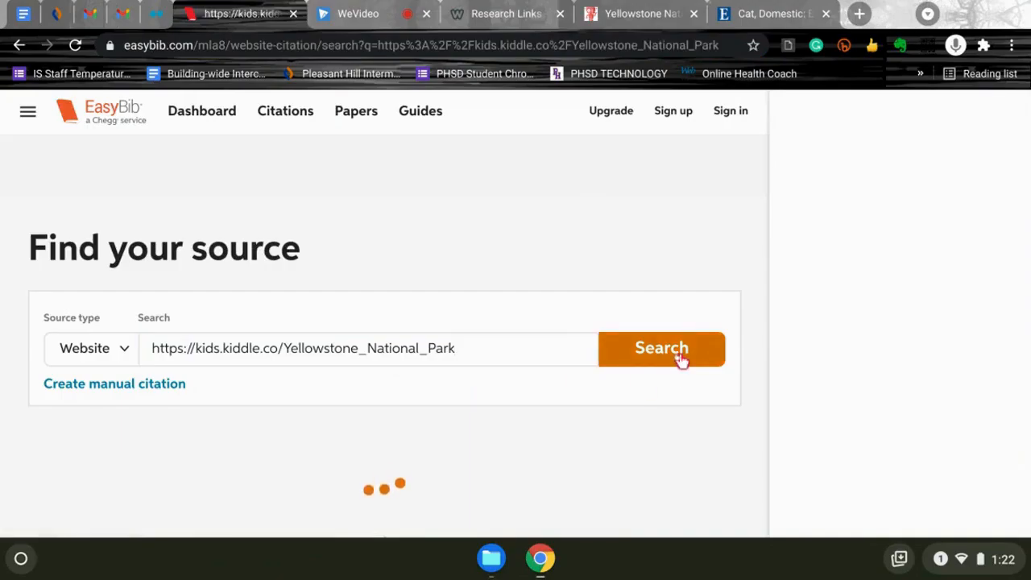
Compare the title of the found source with the heading of the Kiddle article
scroll(421, 397, down, 2)
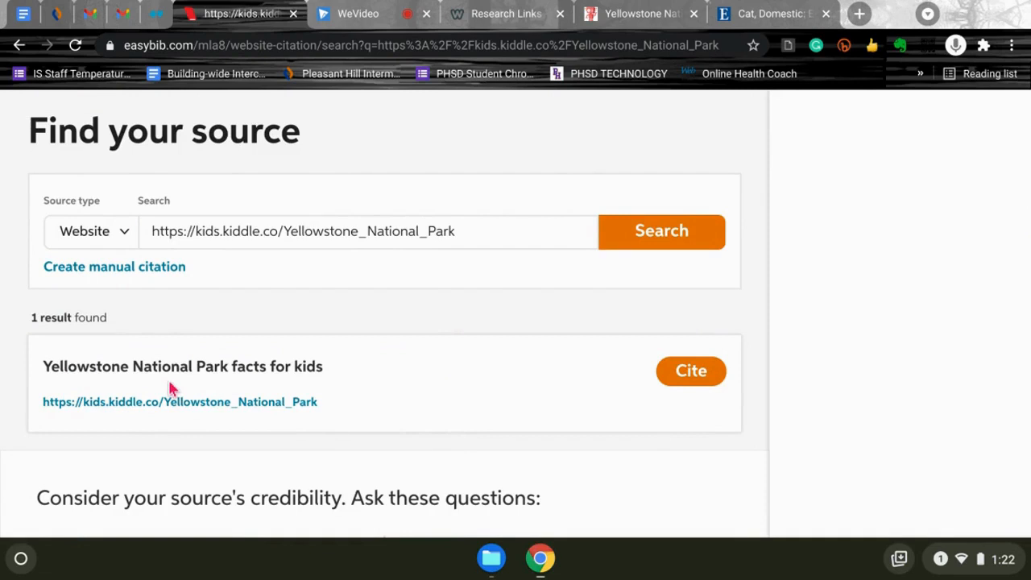
scroll(169, 389, down, 1)
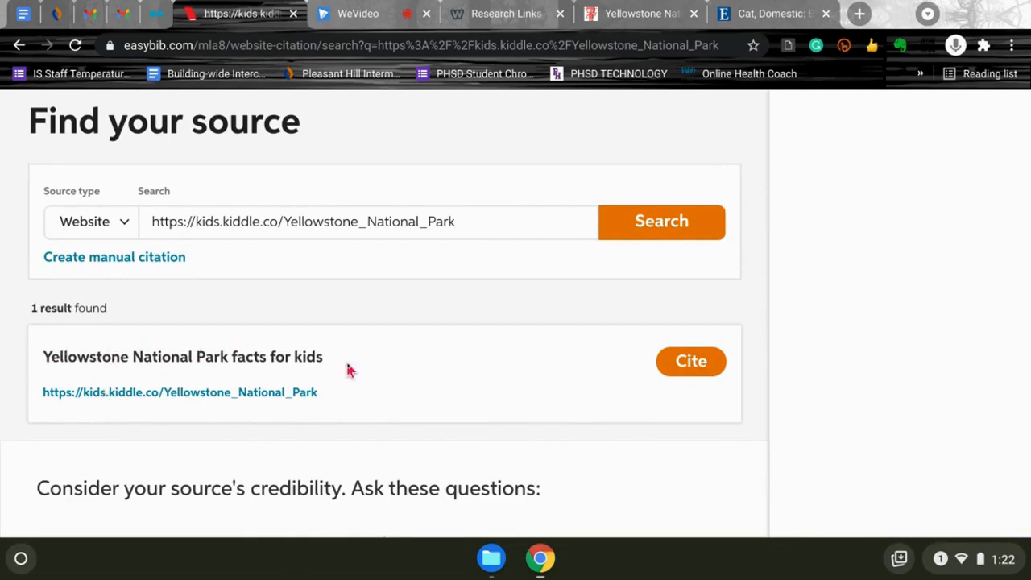
click(601, 7)
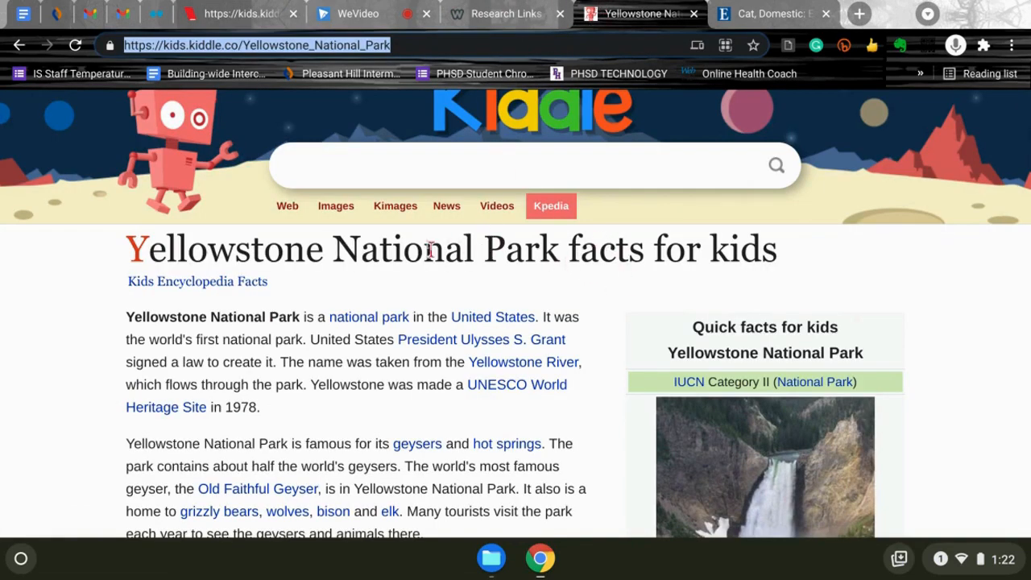
click(217, 16)
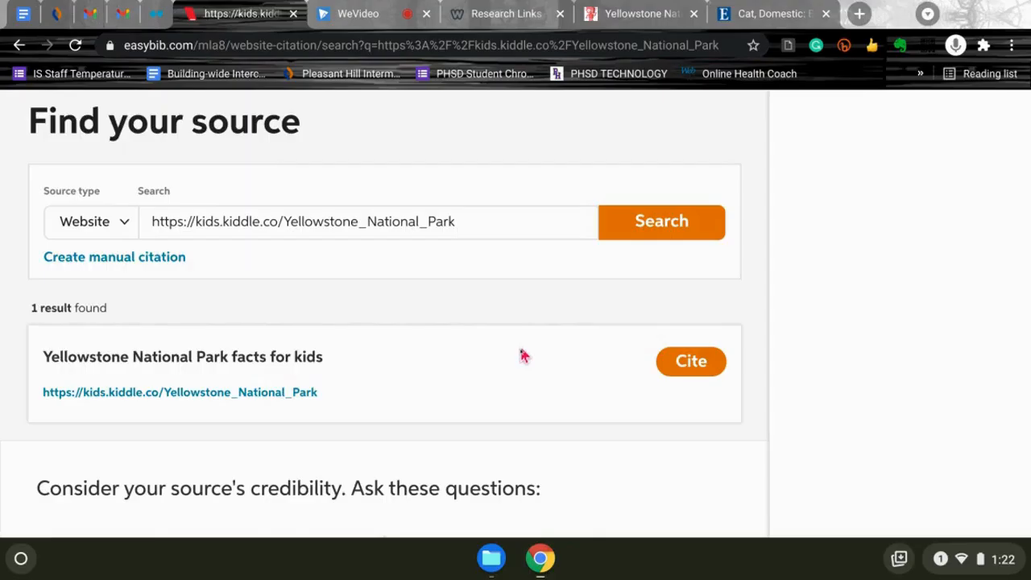
Read through the source credibility questions below the search result, from contributor to accuracy
scroll(524, 355, down, 3)
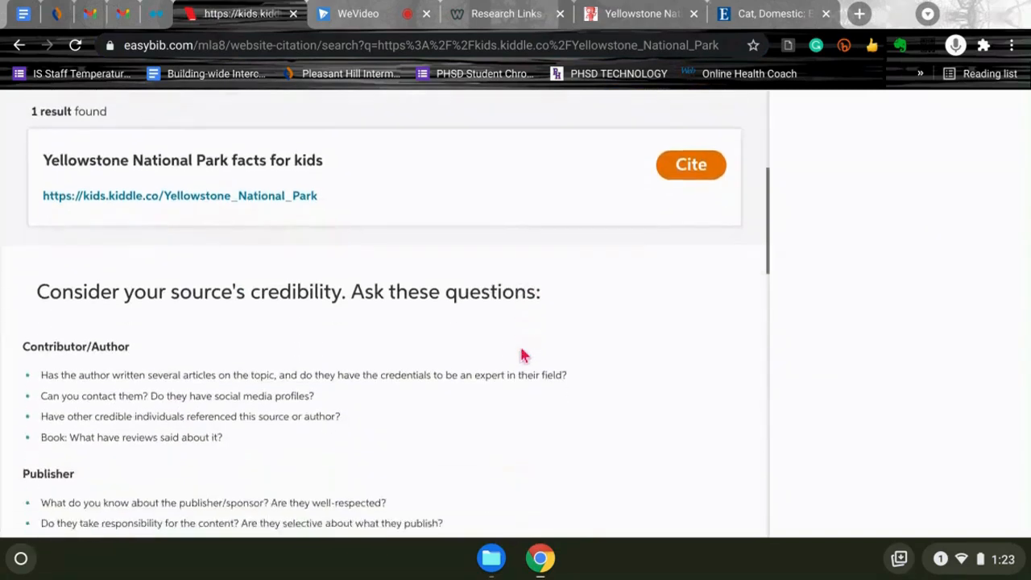
scroll(524, 355, down, 1)
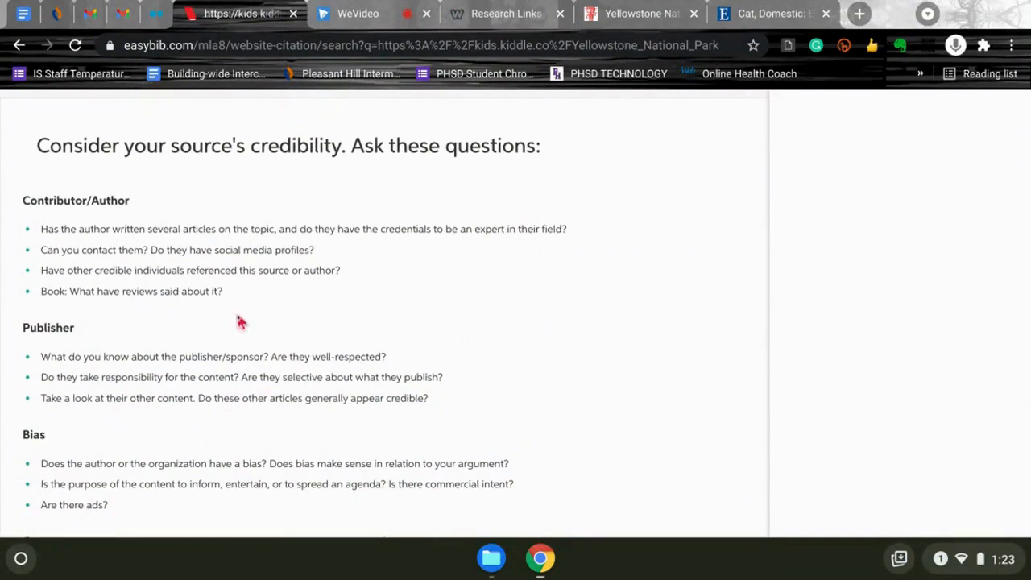
scroll(240, 322, down, 2)
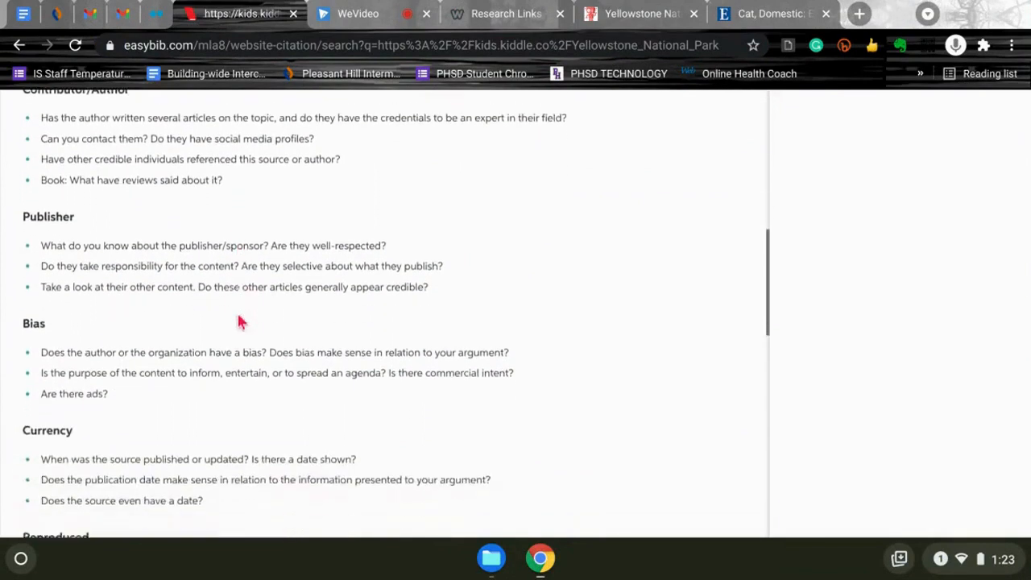
scroll(239, 321, down, 3)
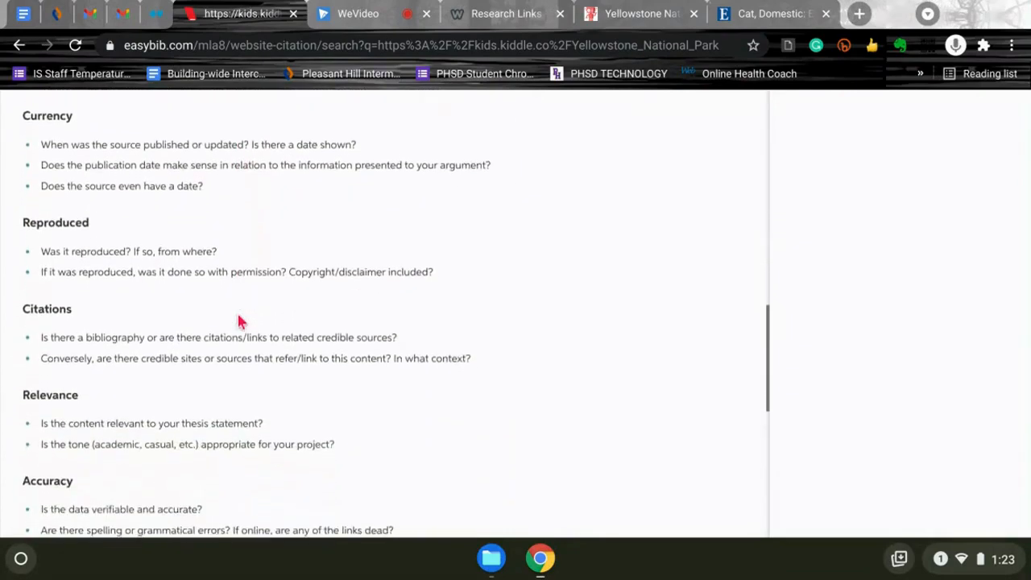
scroll(239, 320, up, 1)
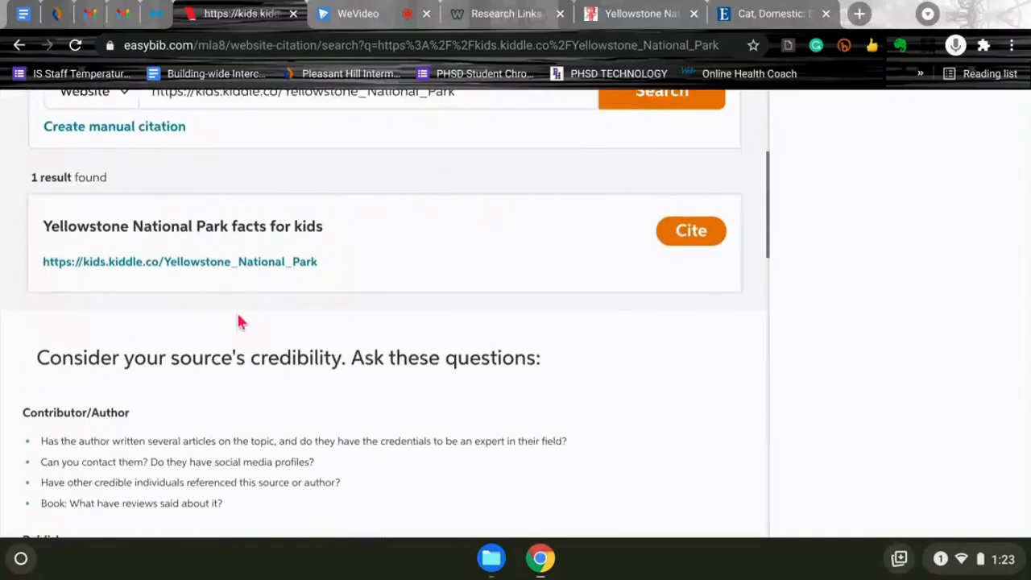
scroll(238, 321, up, 2)
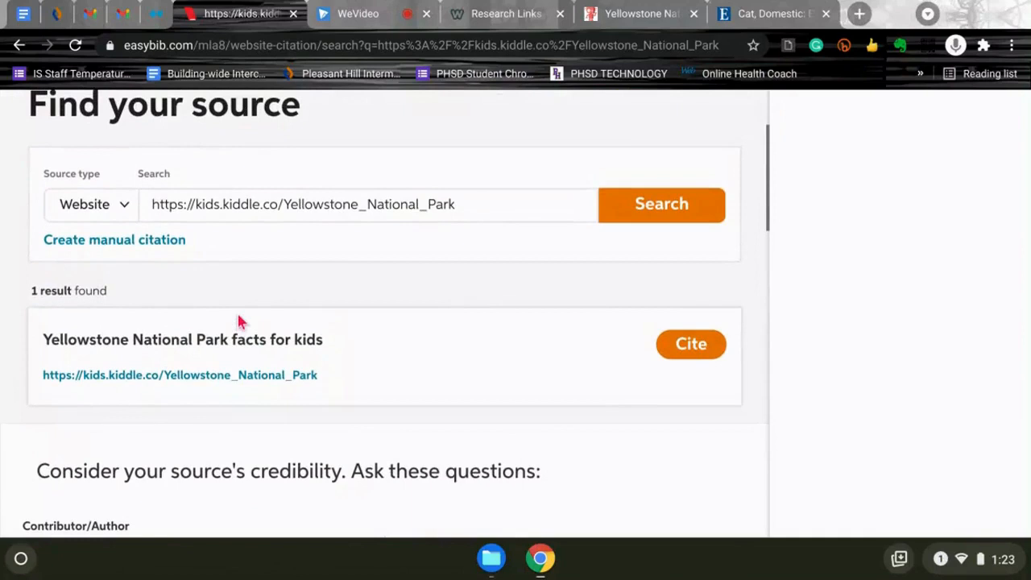
Cite the "Yellowstone National Park facts for kids" result, review the gathered information and continue to the website details form
click(691, 344)
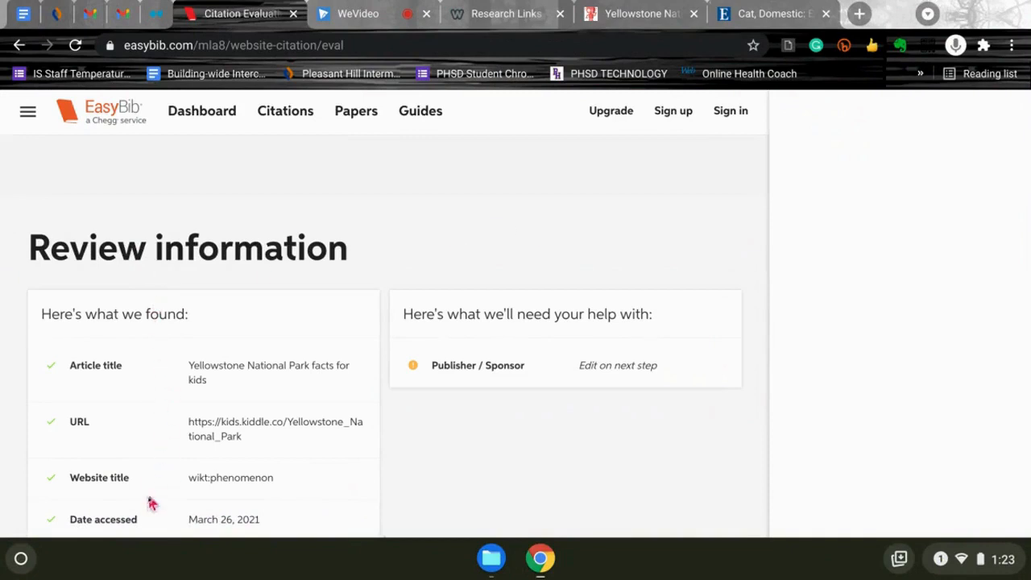
scroll(151, 445, down, 4)
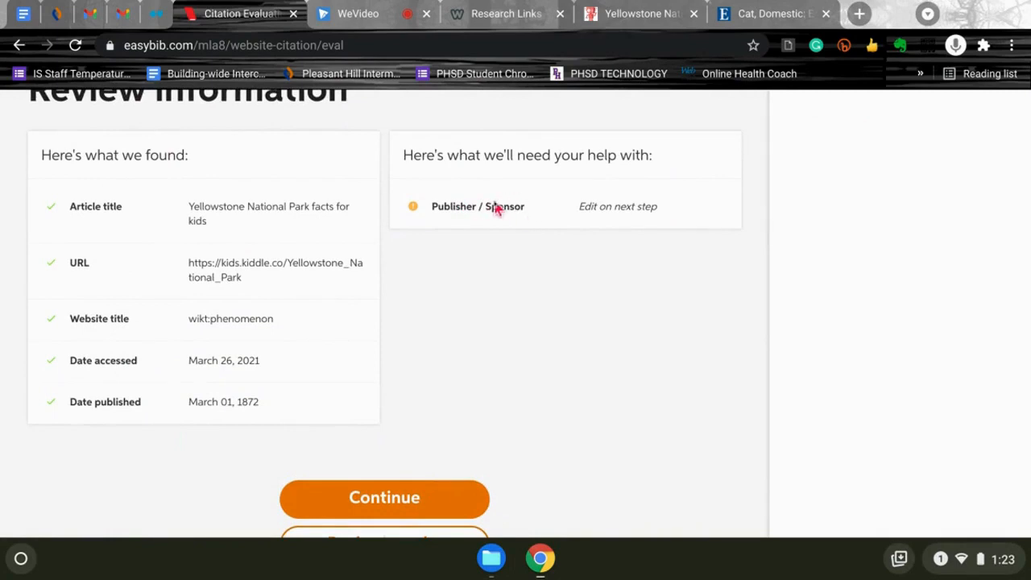
click(442, 498)
scroll(441, 496, down, 2)
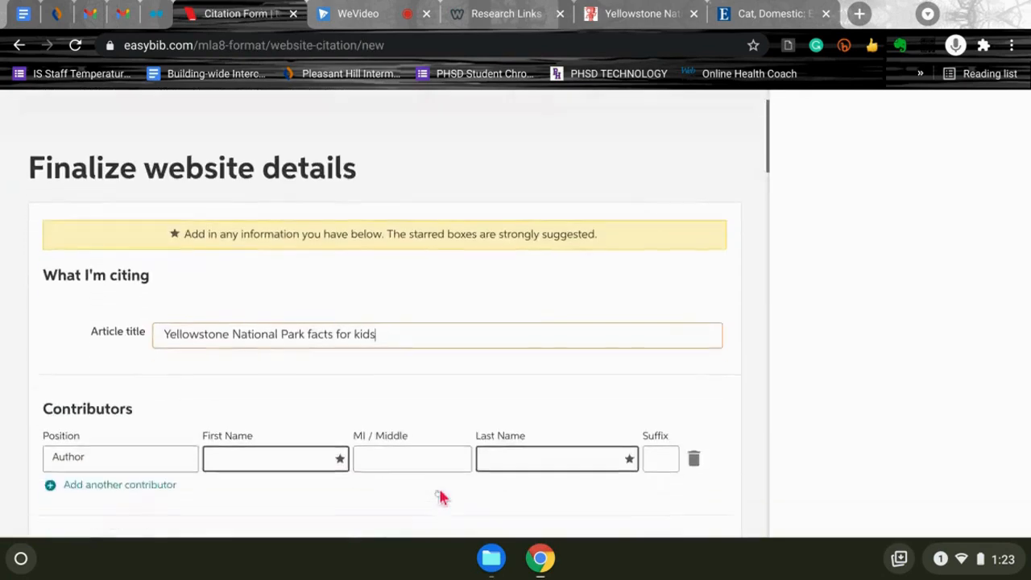
Look over the prefilled website details for the Yellowstone article and complete the citation with them
scroll(442, 496, down, 1)
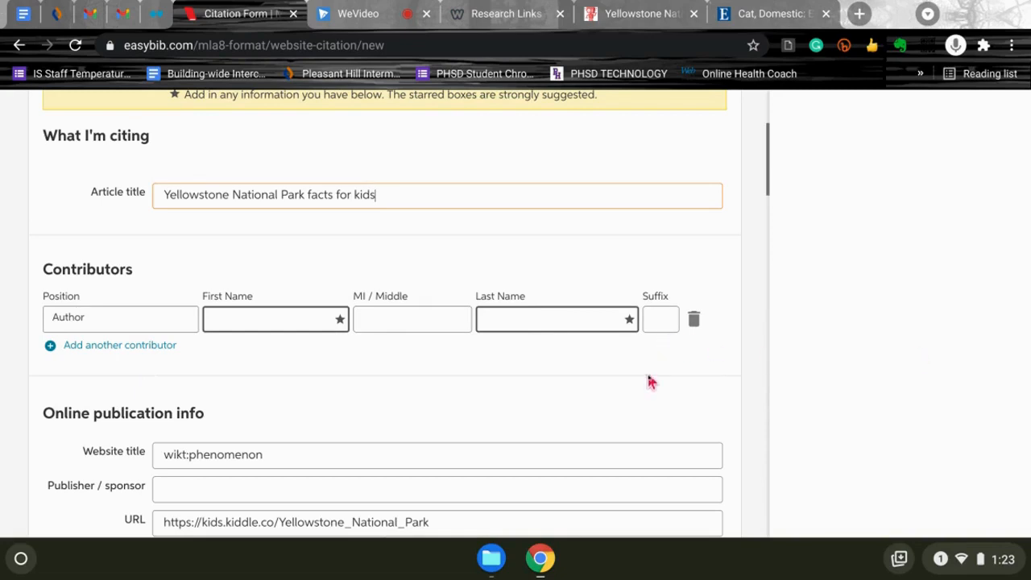
scroll(651, 382, down, 3)
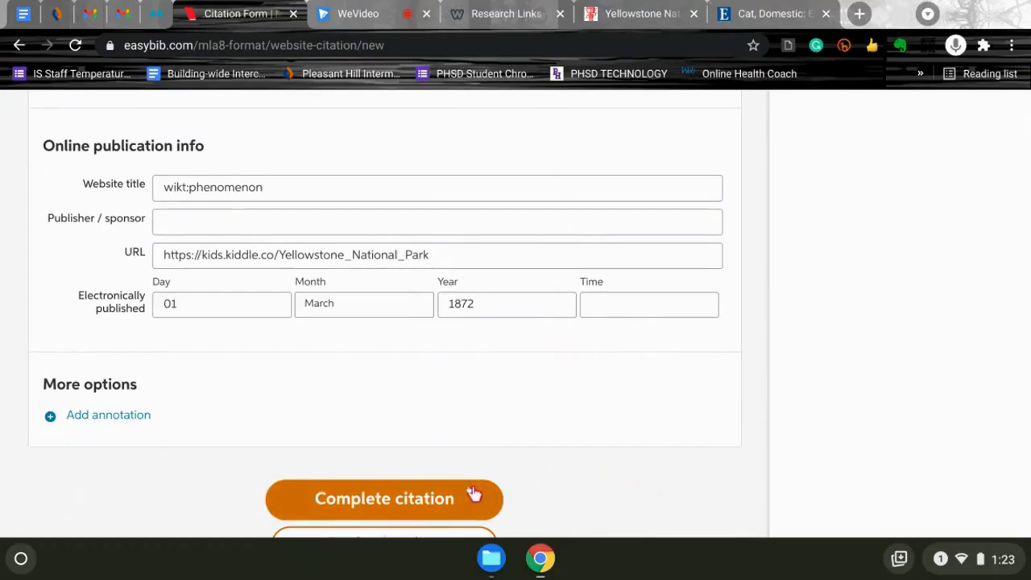
click(474, 494)
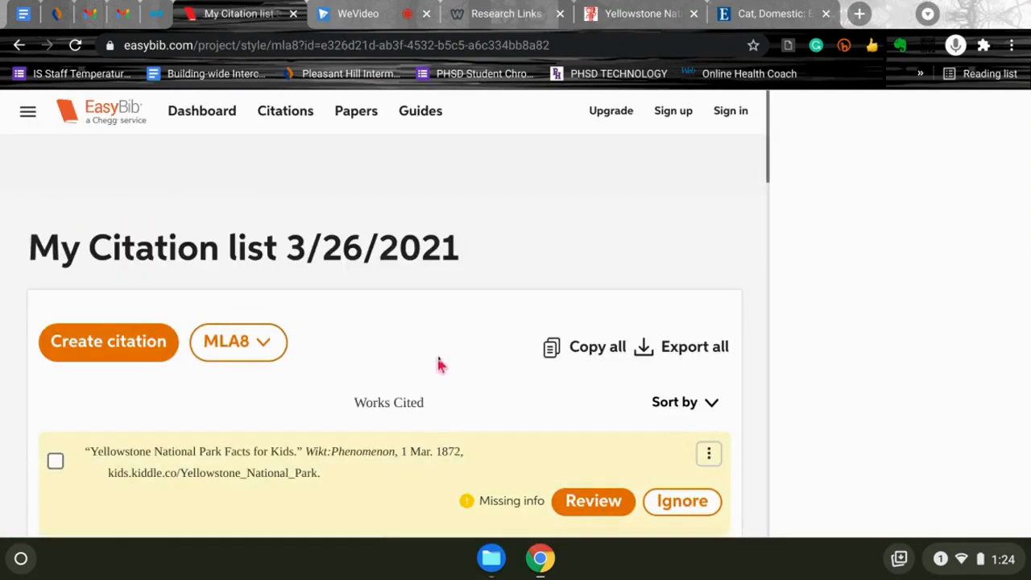
Ignore the missing info notice on the Yellowstone citation, copy the full citation and dismiss the paper check offer
scroll(441, 330, down, 2)
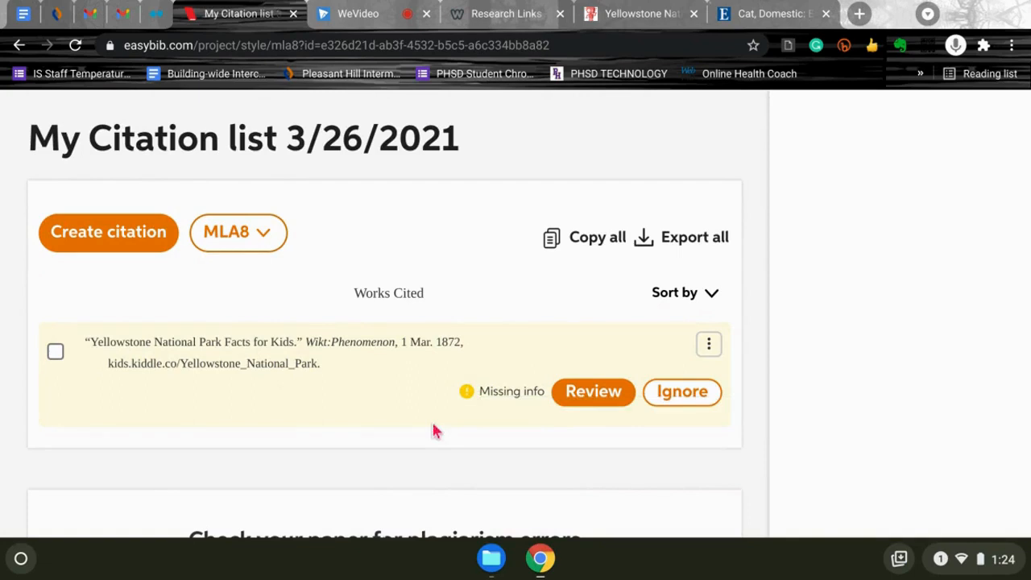
click(680, 395)
mouse_move(210, 340)
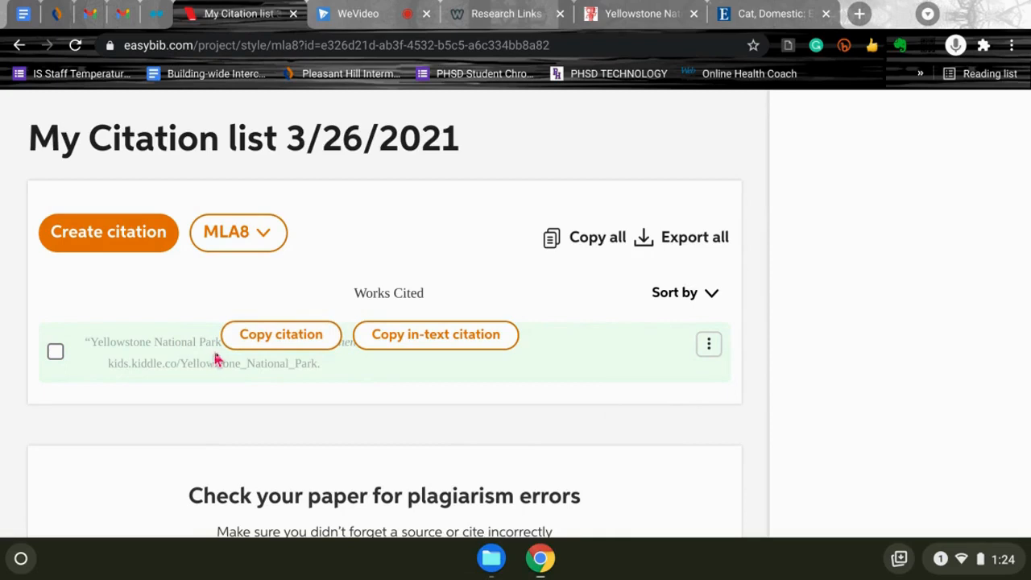
click(269, 342)
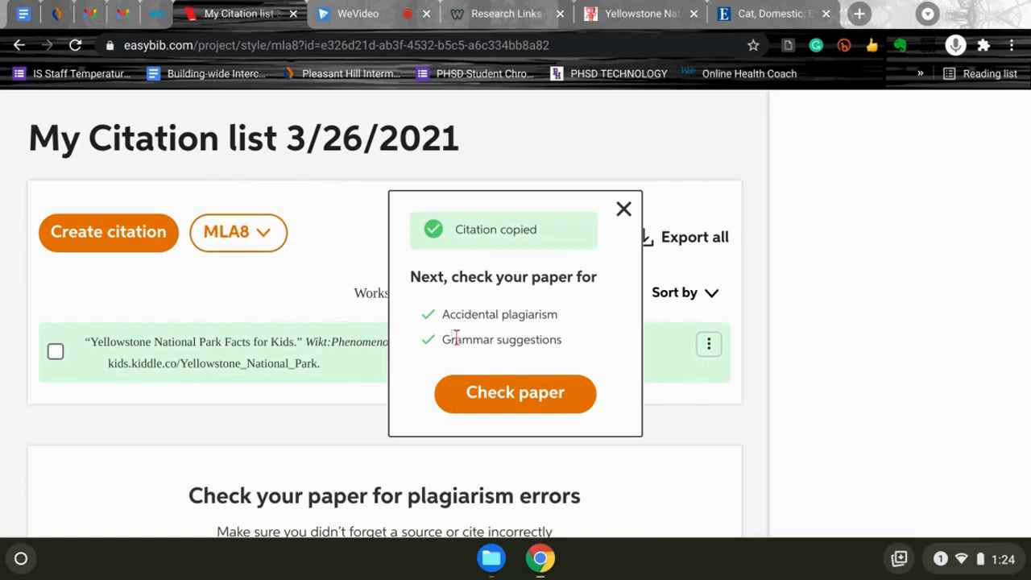
click(625, 211)
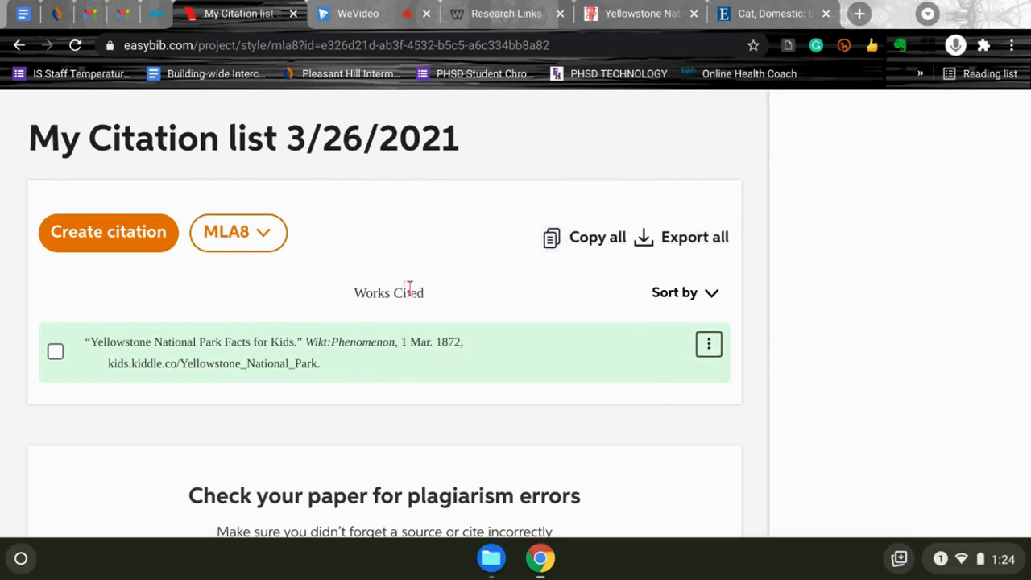
Open the Google Docs document "Voice Typing" in a new browser tab and paste the copied Yellowstone citation into it
key(ctrl+t)
text(voice)
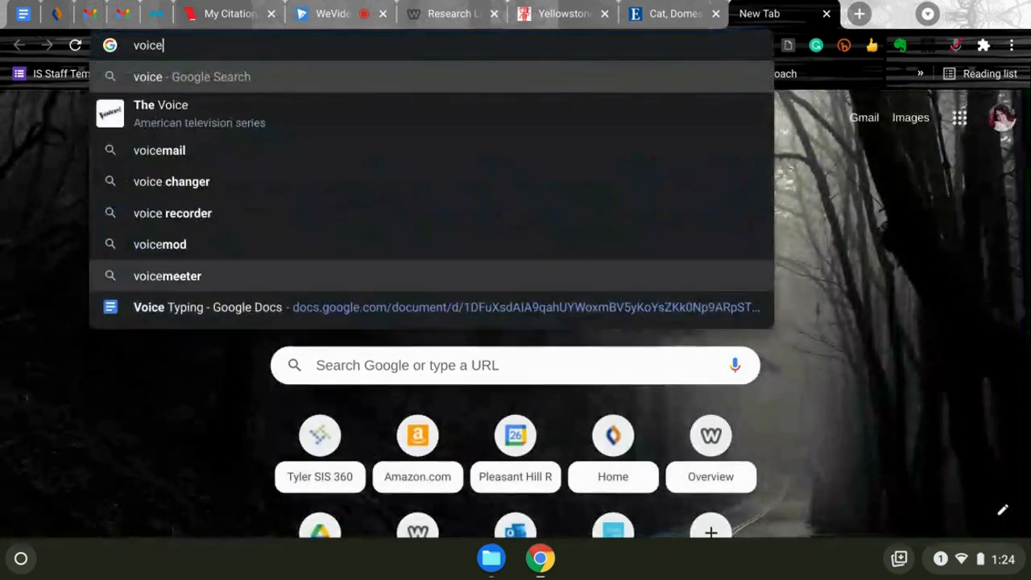
click(341, 311)
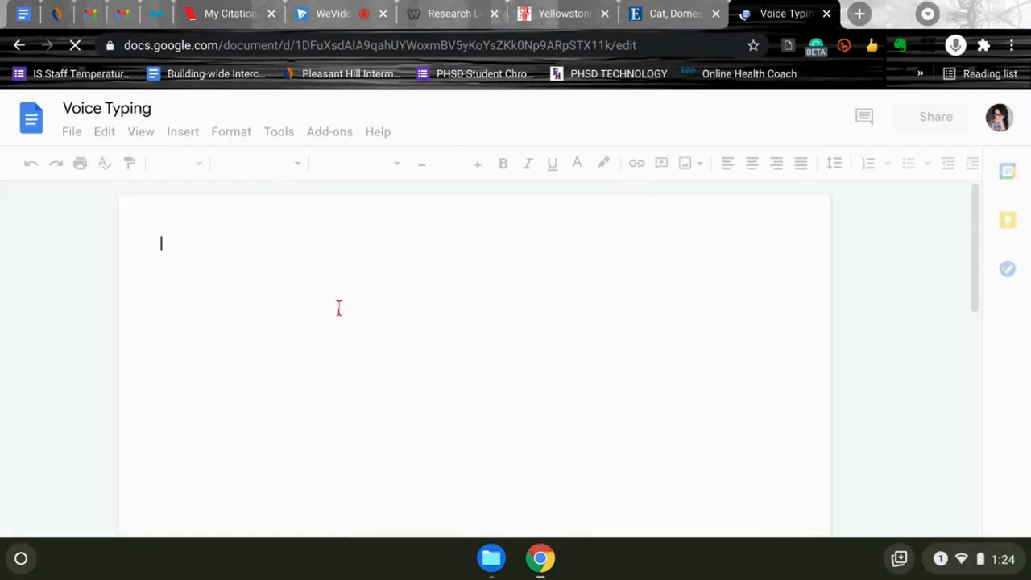
key(ctrl+v)
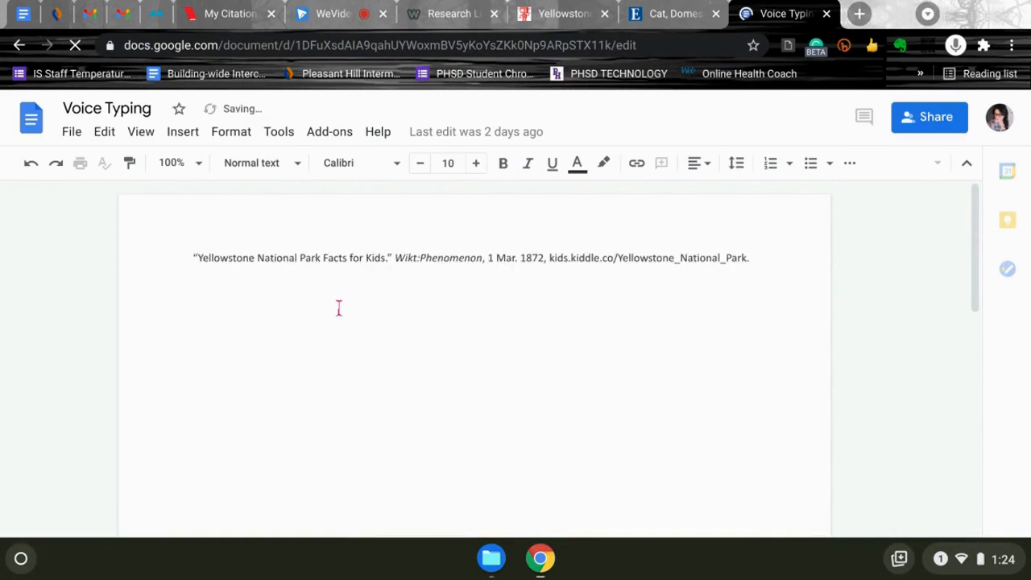
Insert an empty line above the pasted Yellowstone citation and place the cursor on it
click(187, 256)
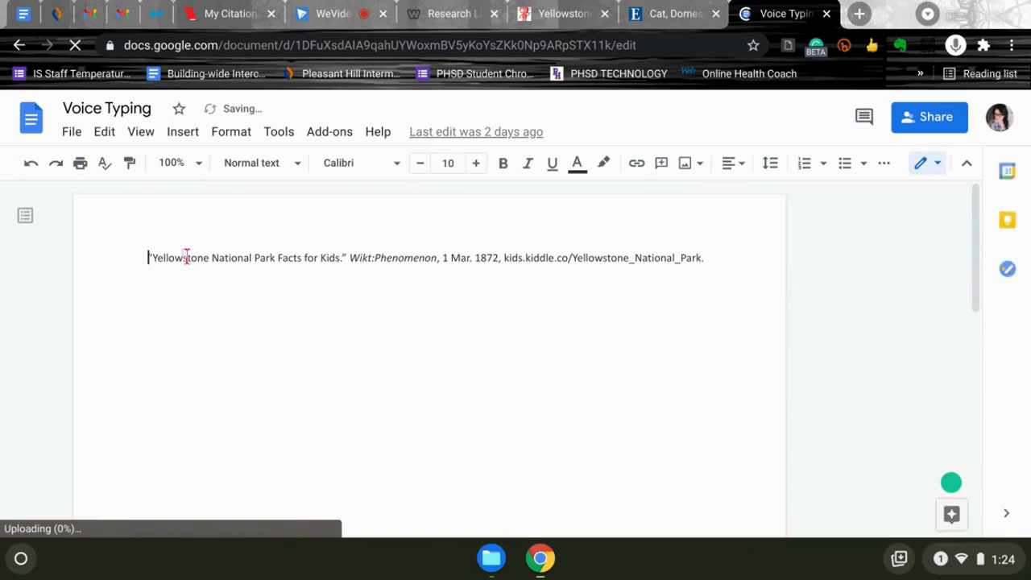
key(Return)
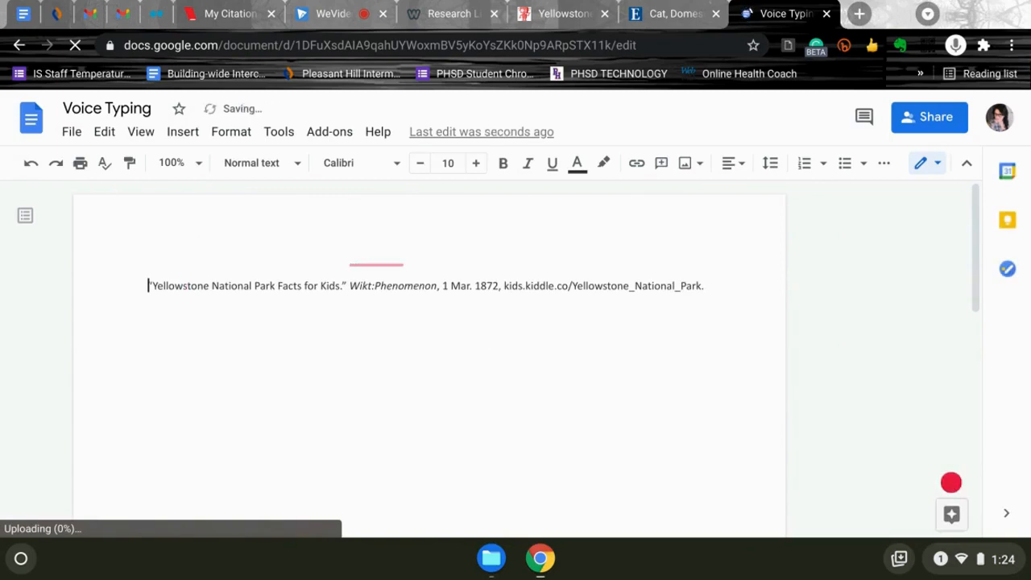
click(149, 257)
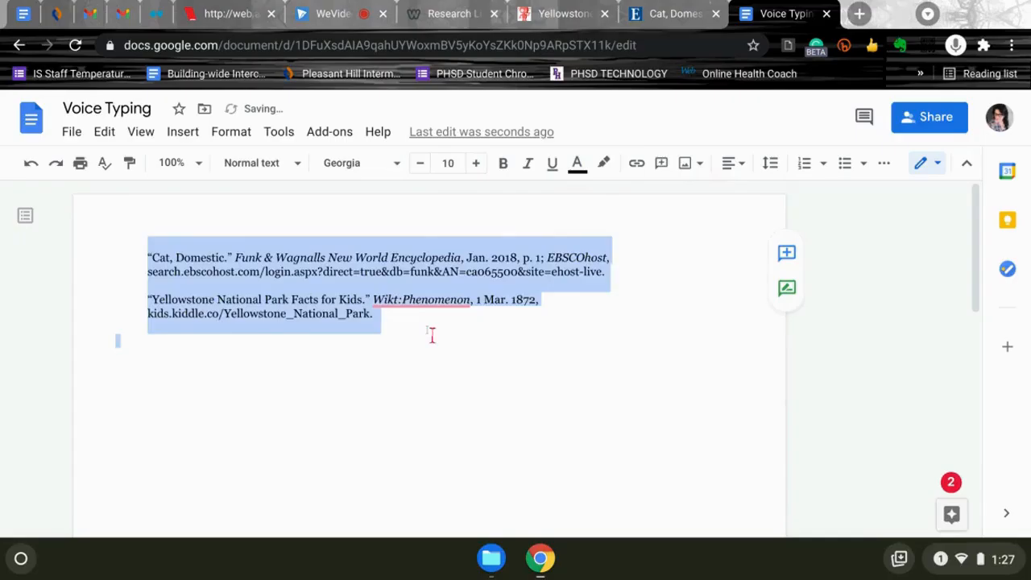
Put the search.ebscohost.com URL of the "Cat, Domestic" citation on its own line and indent it by one tab
click(432, 335)
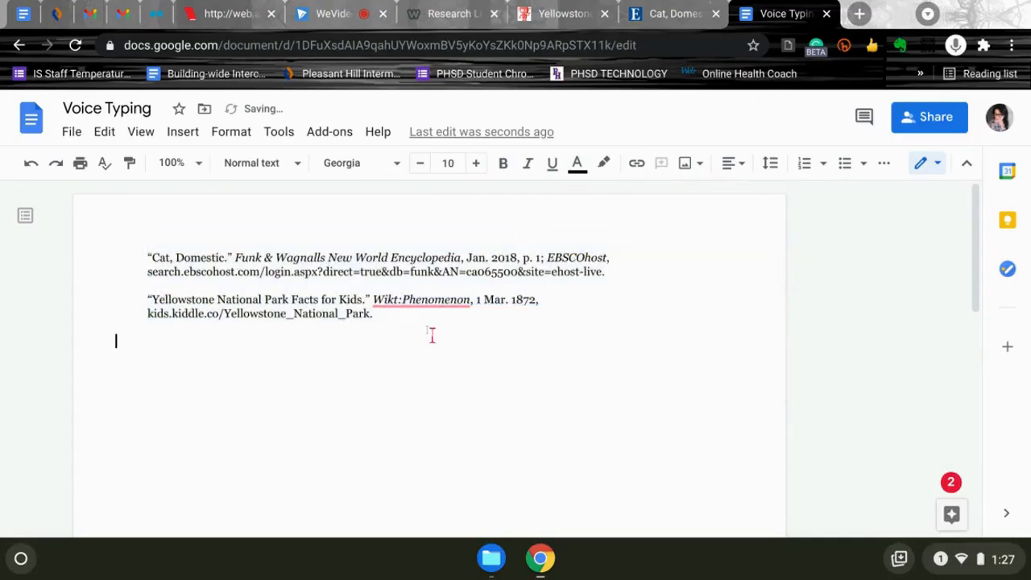
click(144, 272)
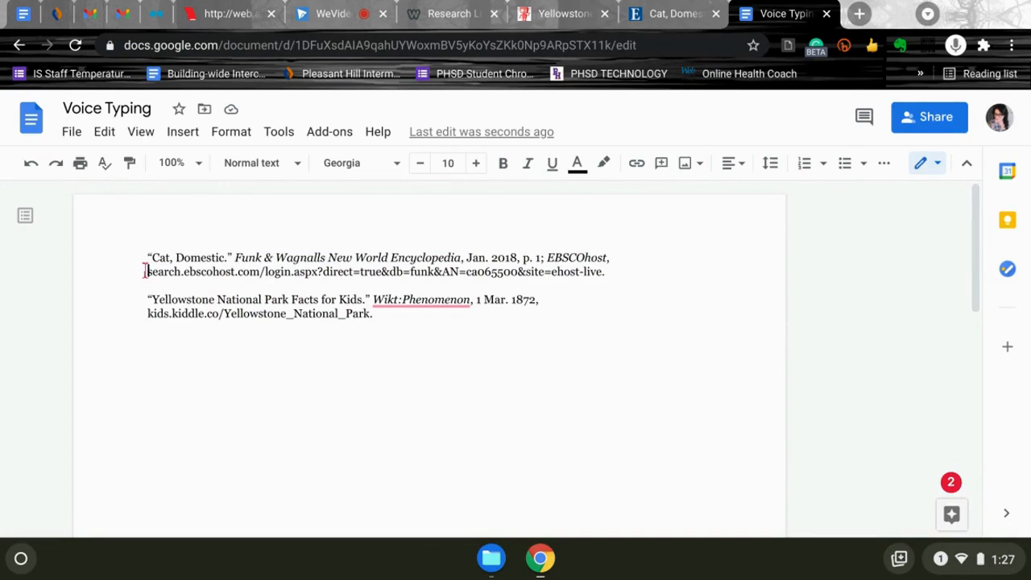
key(Return)
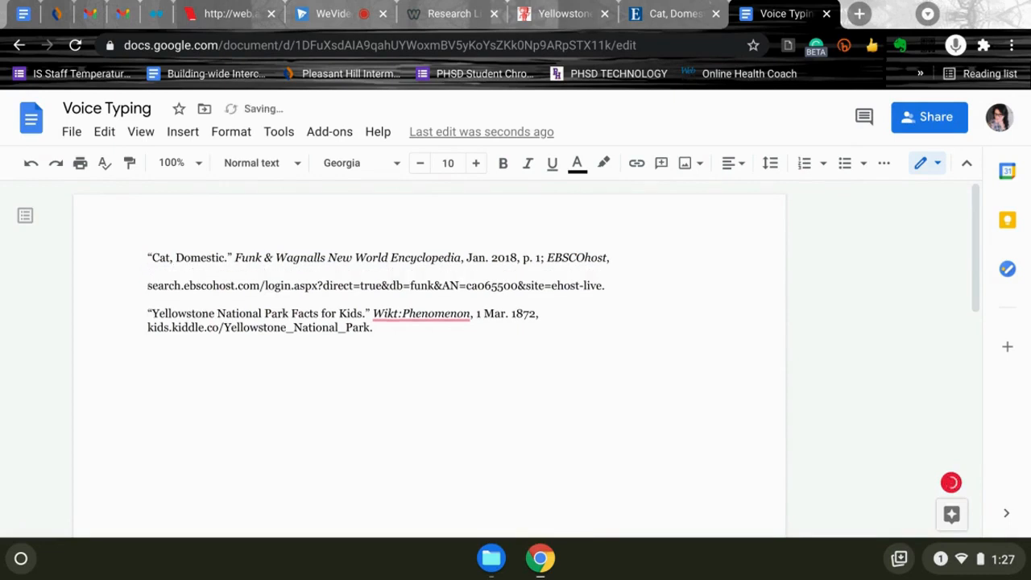
key(BackSpace)
key(BackSpace)
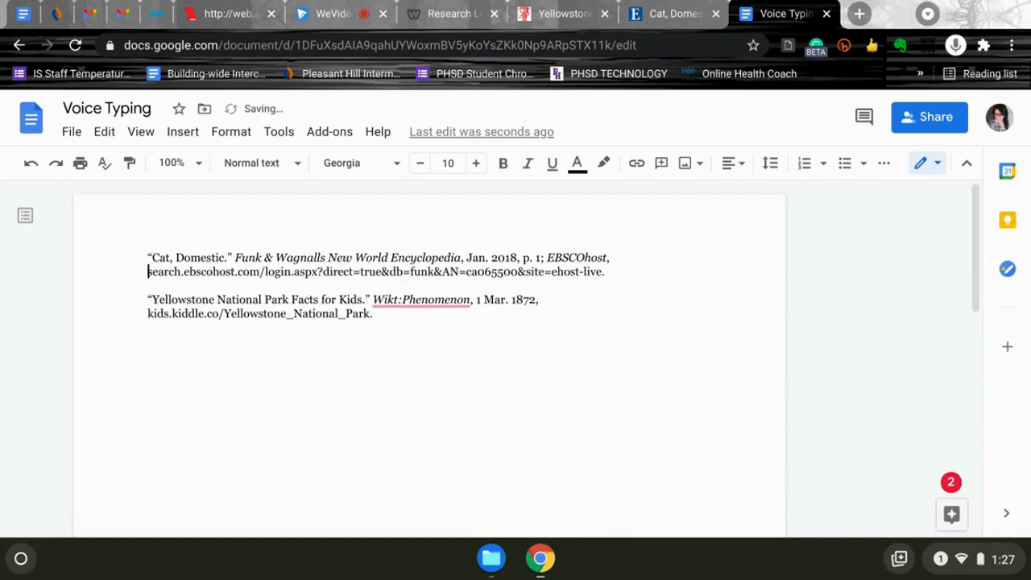
click(157, 258)
key(Tab)
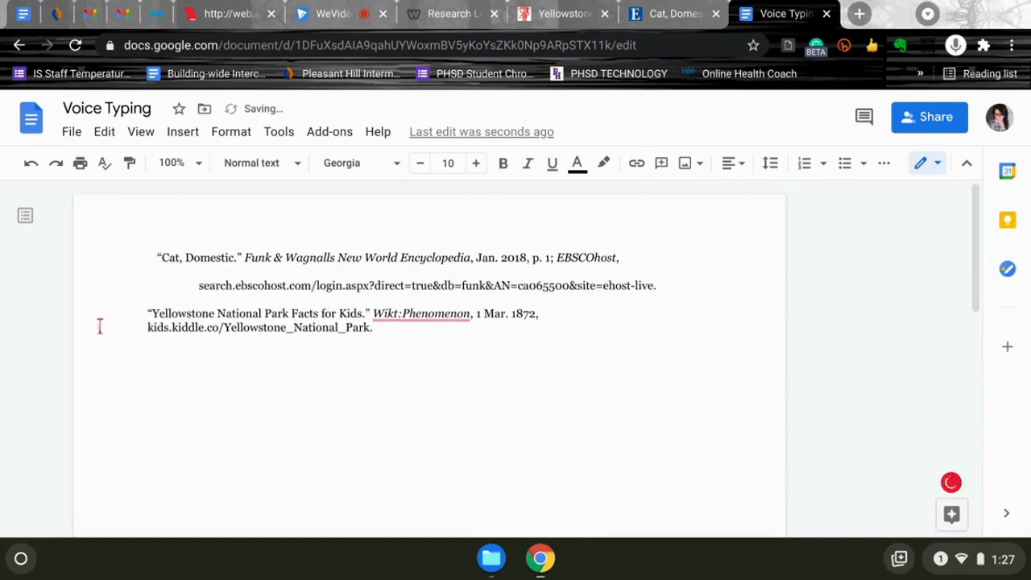
Put the kids.kiddle.co URL on its own tab-indented line and remove the extra space before the "Cat, Domestic" citation
click(136, 334)
key(BackSpace)
key(Return)
key(Tab)
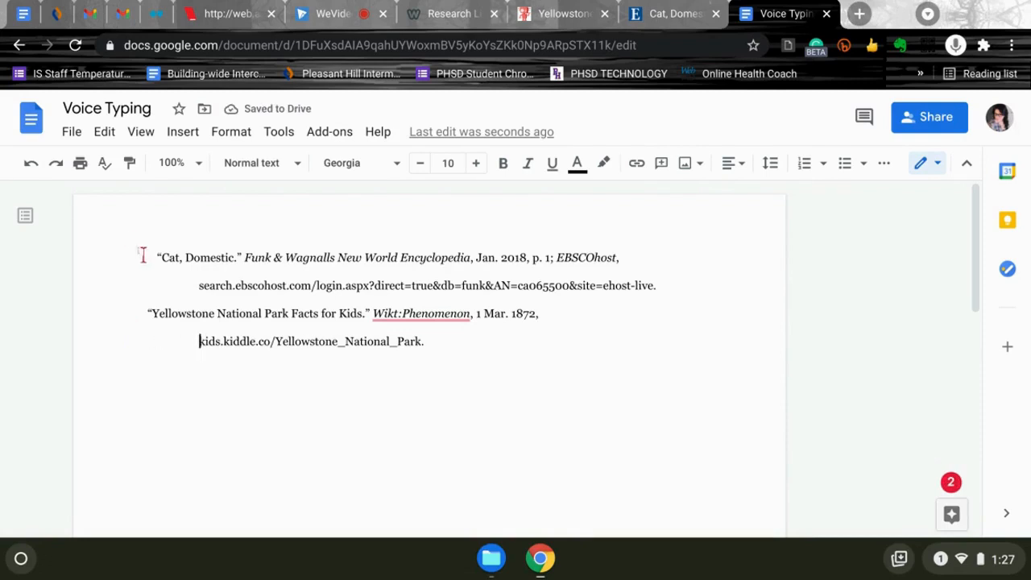
key(BackSpace)
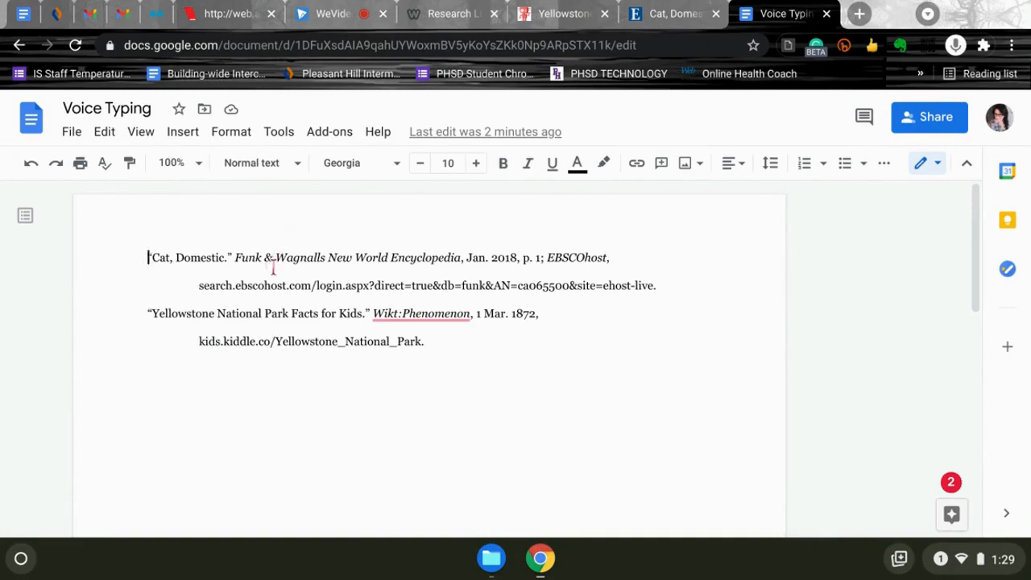
Switch back to EasyBib and return to its home page
click(193, 13)
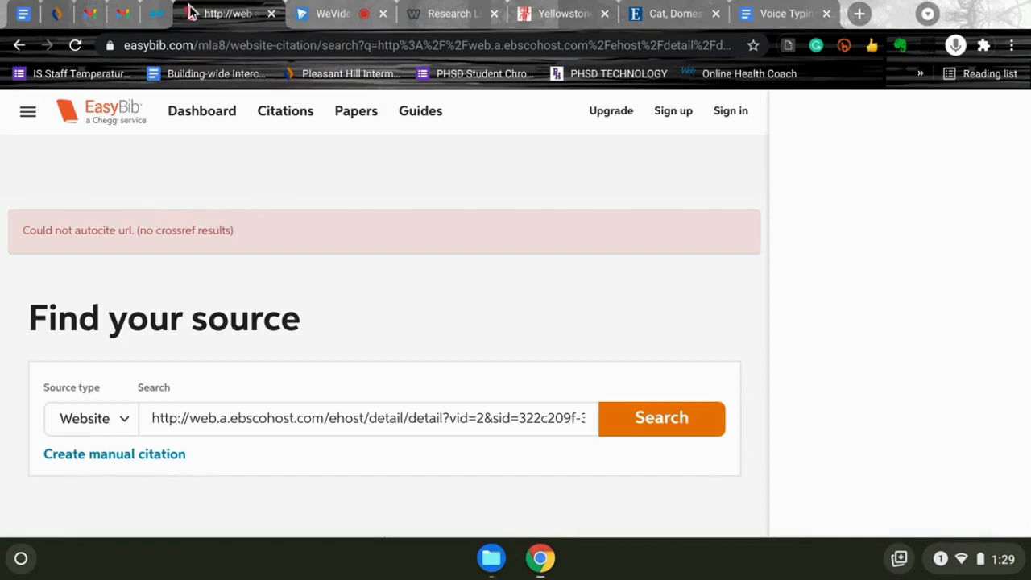
click(96, 120)
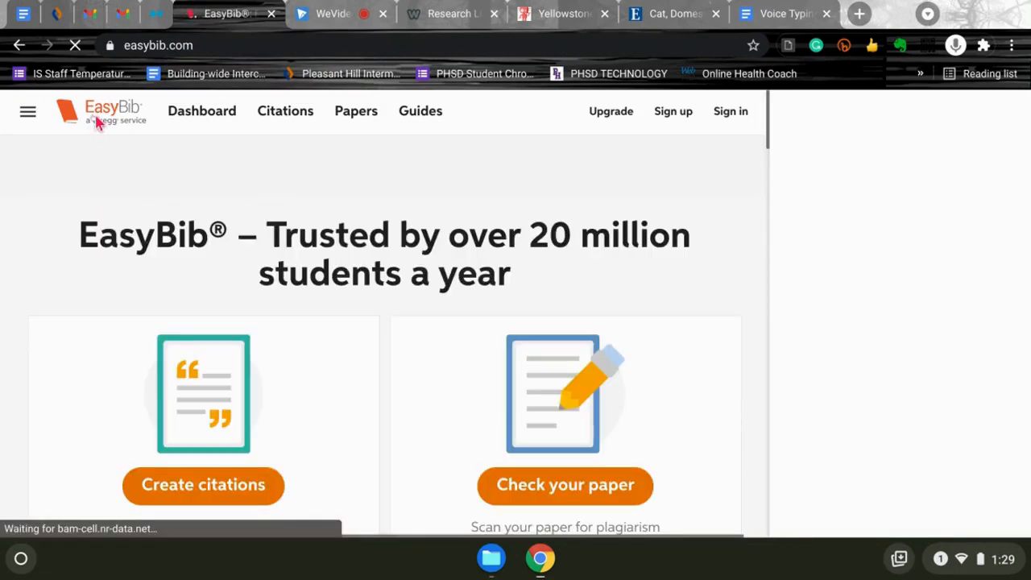